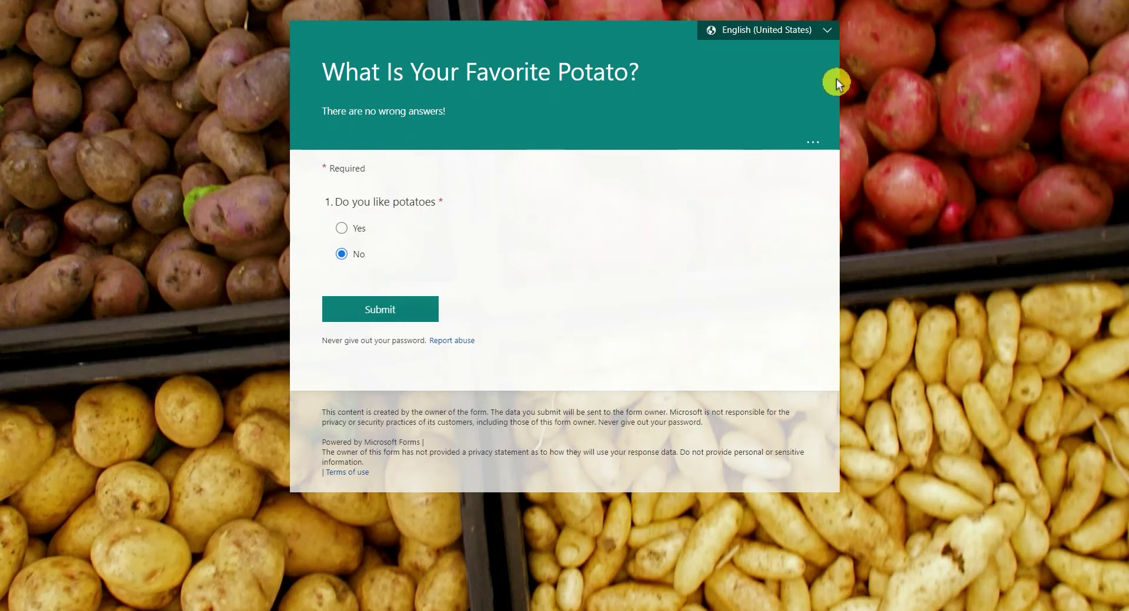
Step: Switch the potato survey to Español (México), then answer Yes and choose Papa rojiza
click(763, 41)
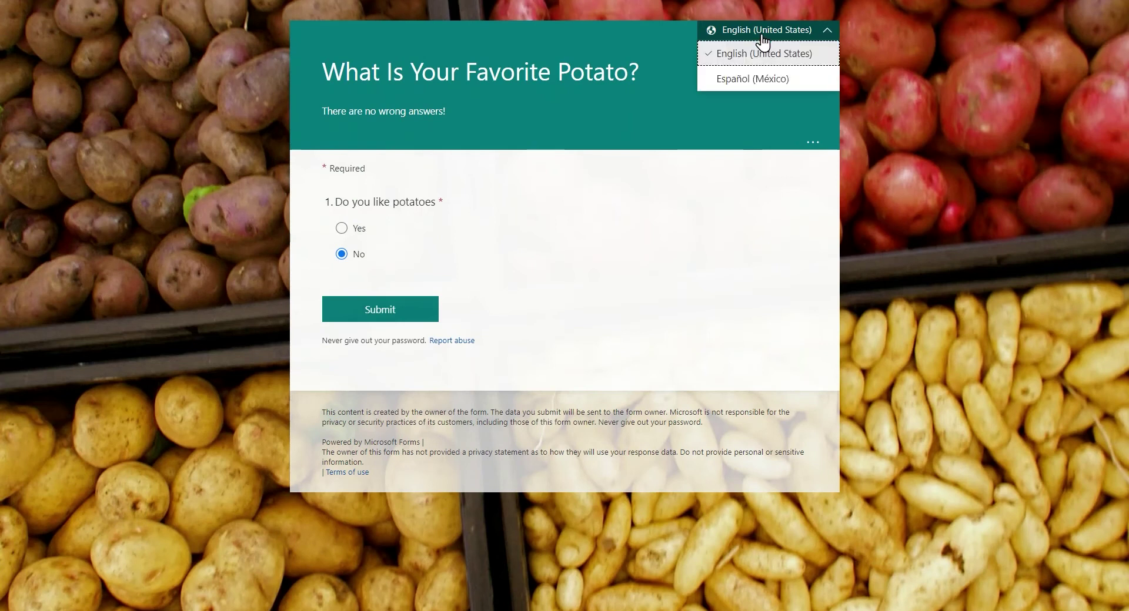
click(753, 82)
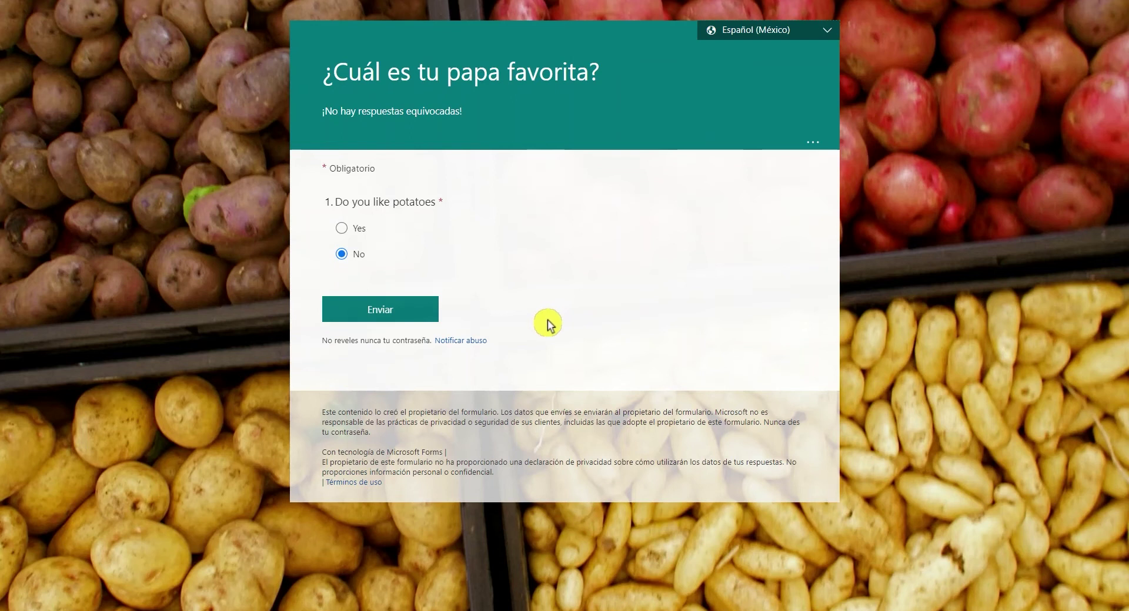
click(342, 230)
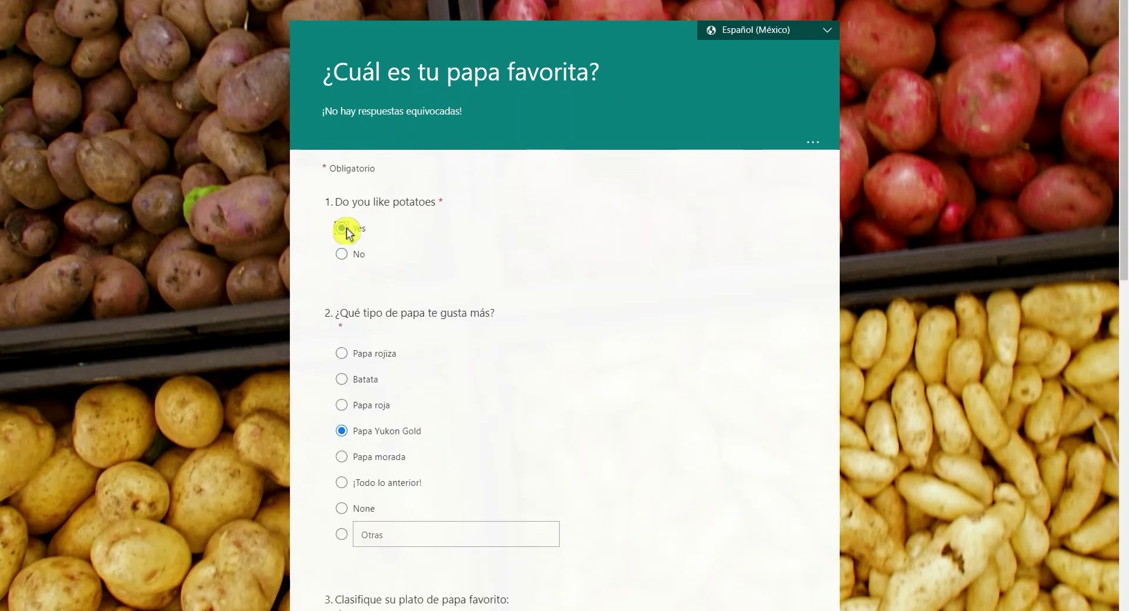
scroll(527, 331, down, 1)
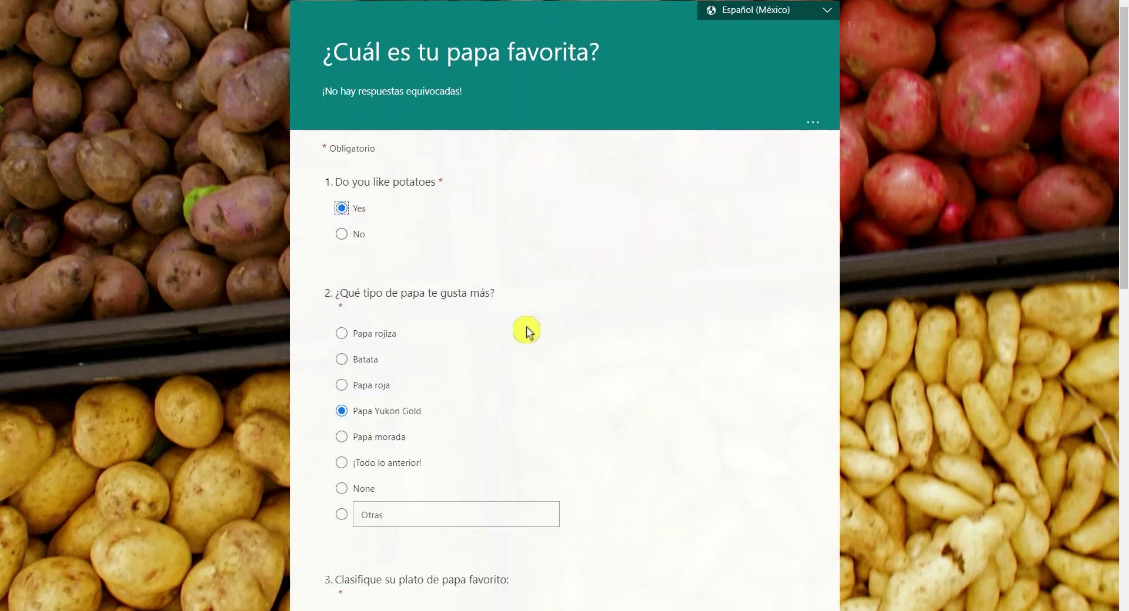
scroll(526, 327, down, 3)
click(371, 241)
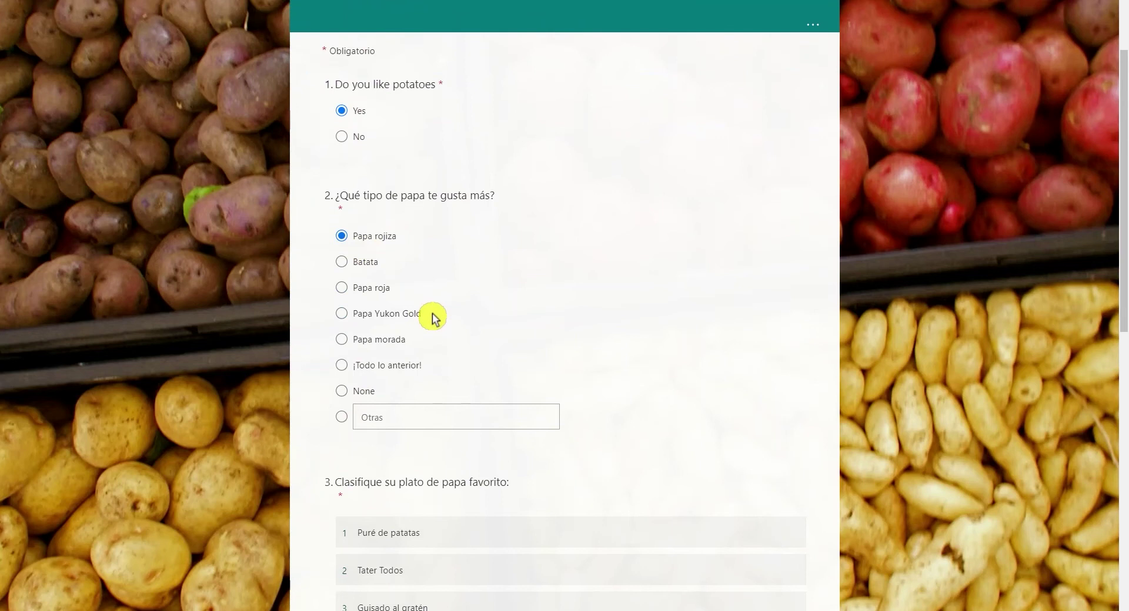
Step: Move Sopa up one place in the ranking question
scroll(433, 317, down, 5)
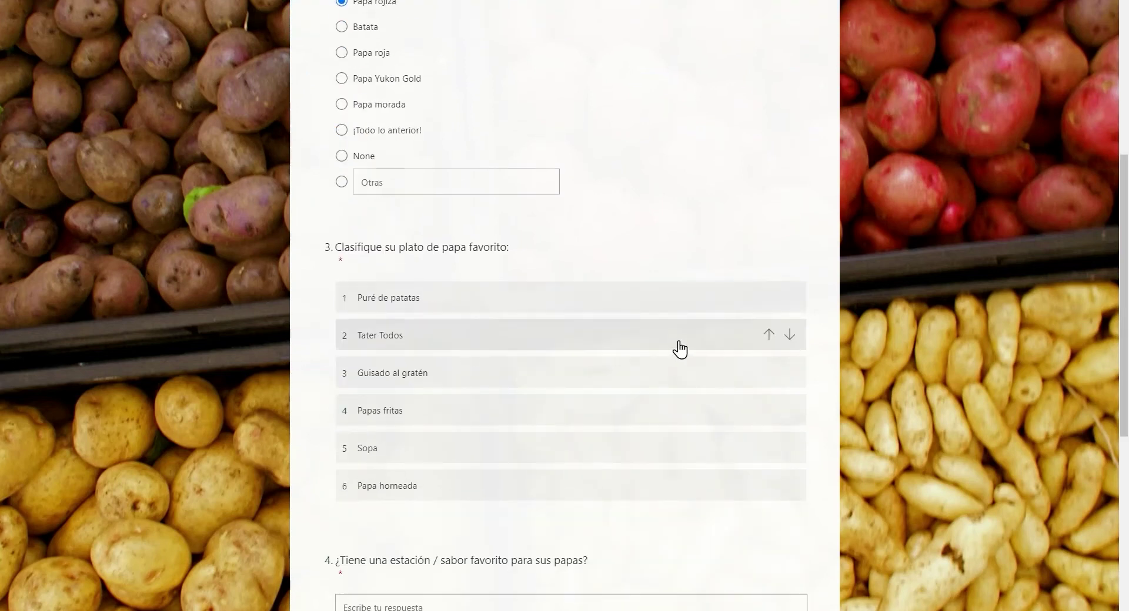
scroll(650, 369, down, 1)
click(770, 394)
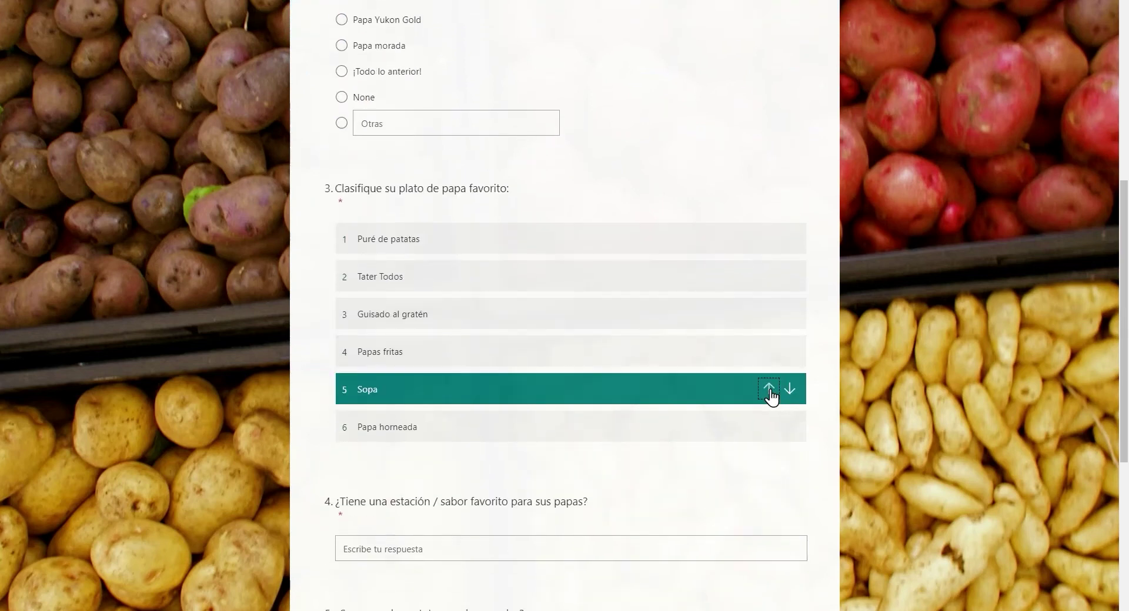
scroll(586, 357, down, 3)
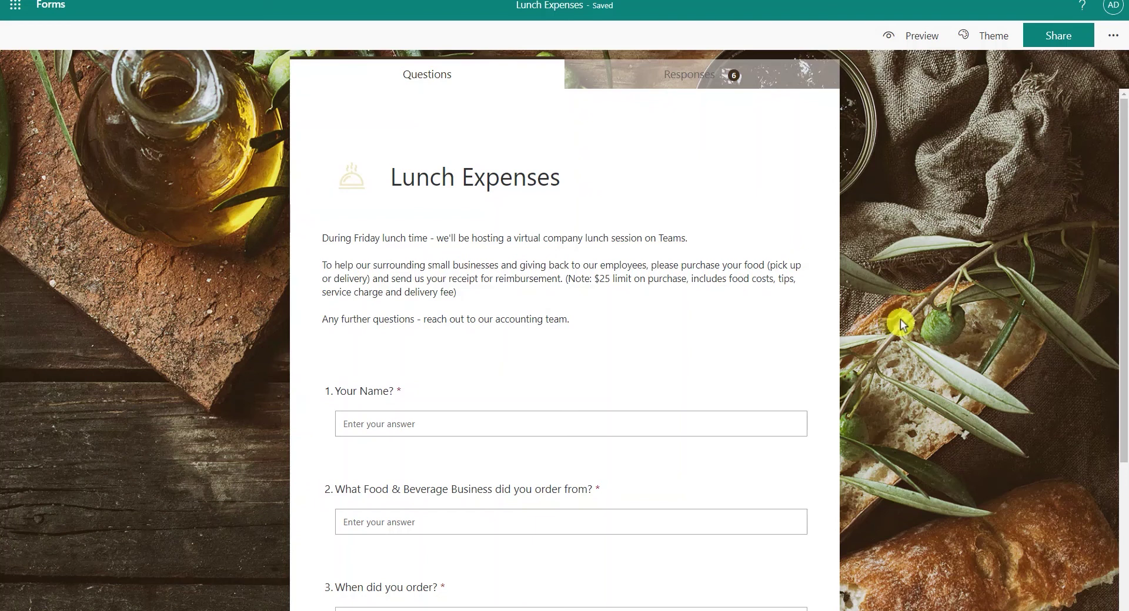
Step: Open the Lunch Expenses Multilingual settings and start adding another language
click(1114, 36)
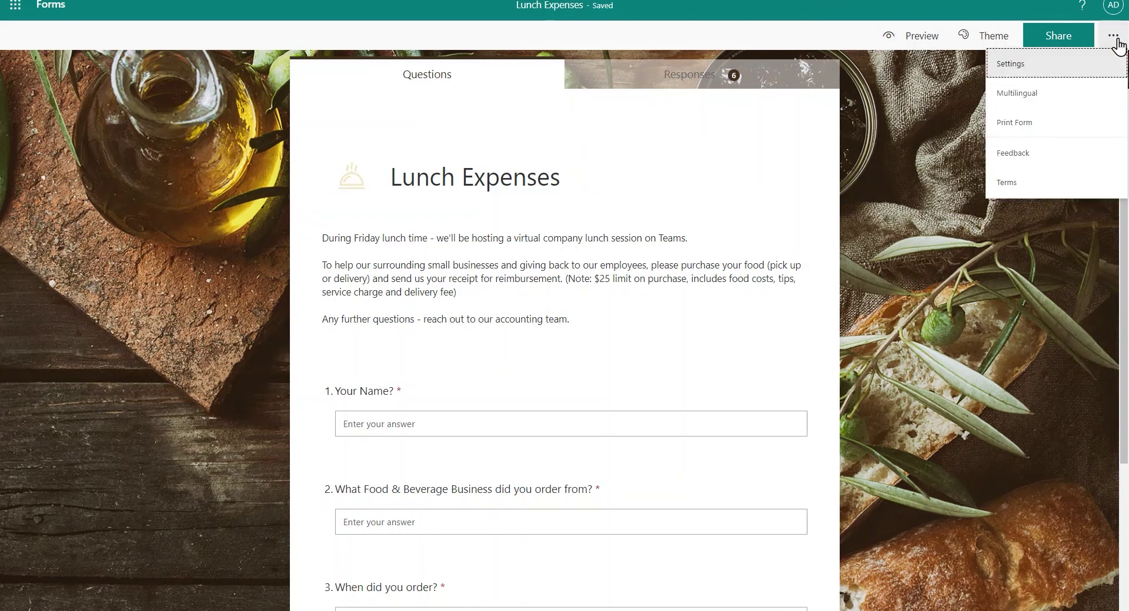
click(1085, 95)
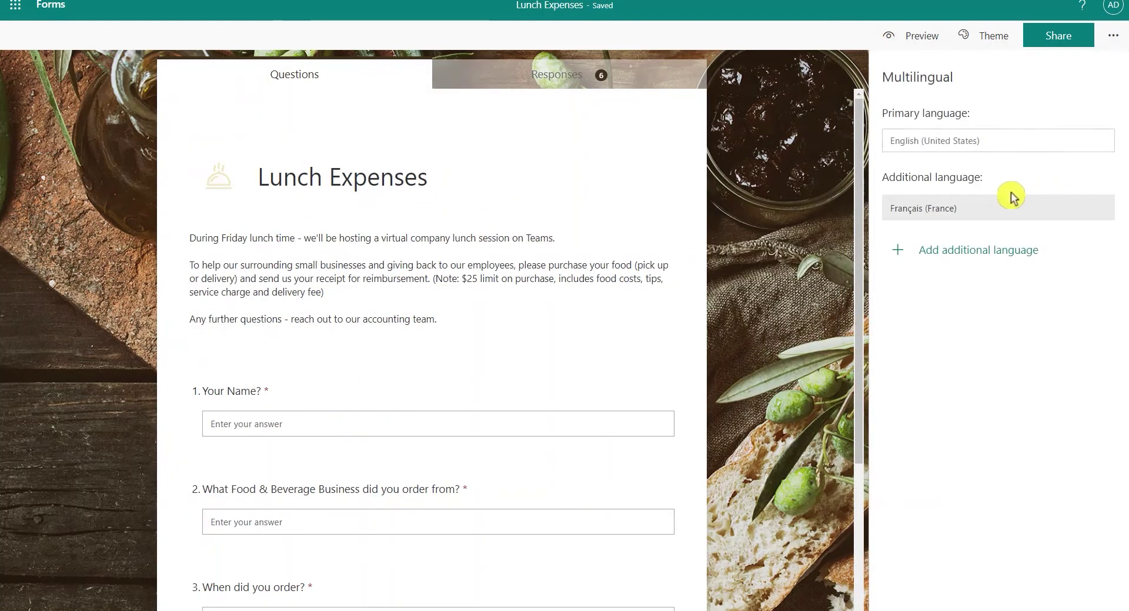
click(943, 259)
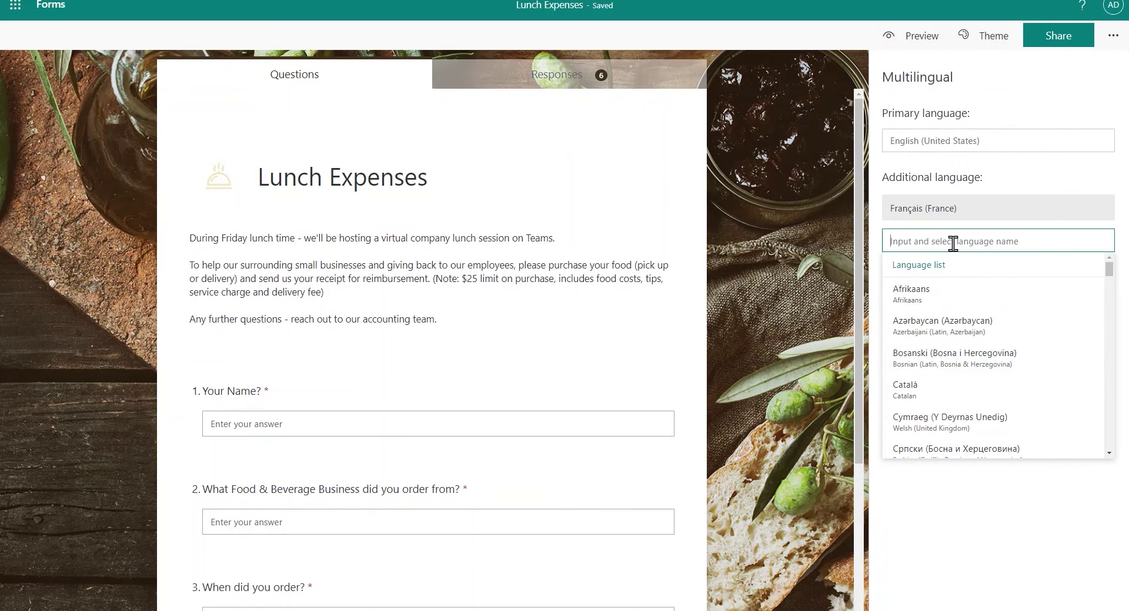
Step: Search 'spanish' and add Español (México) alongside Français (France)
text(span)
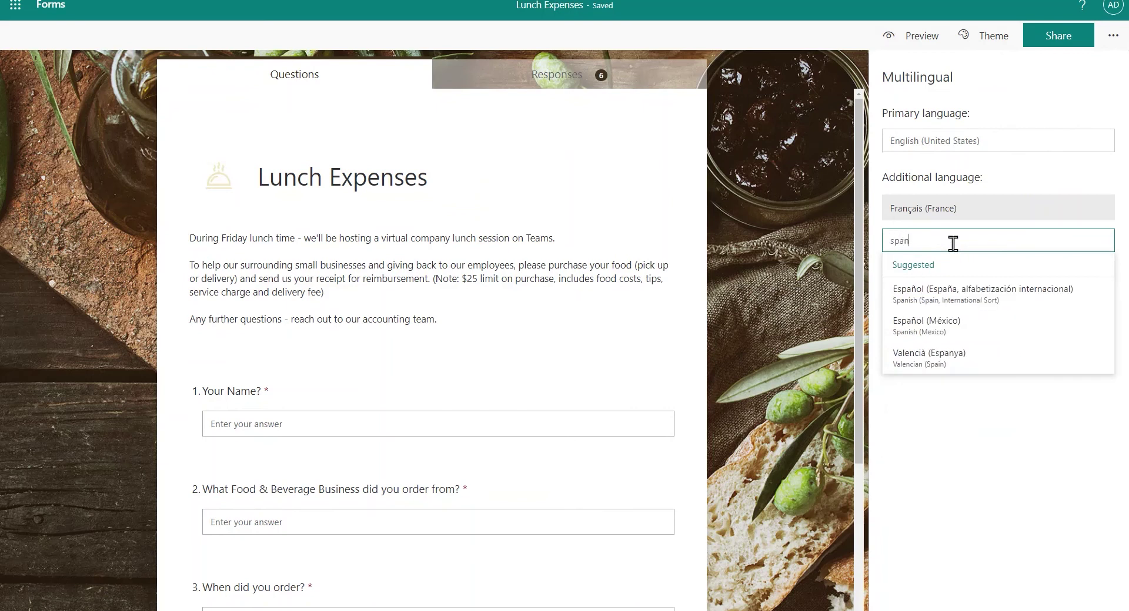
text(ish)
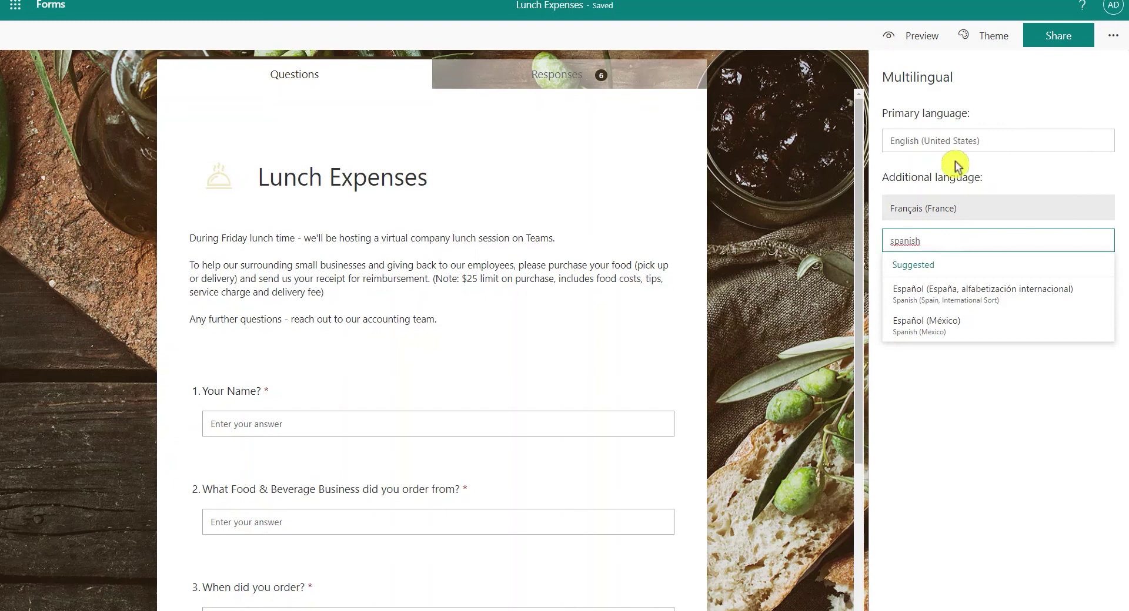
click(937, 322)
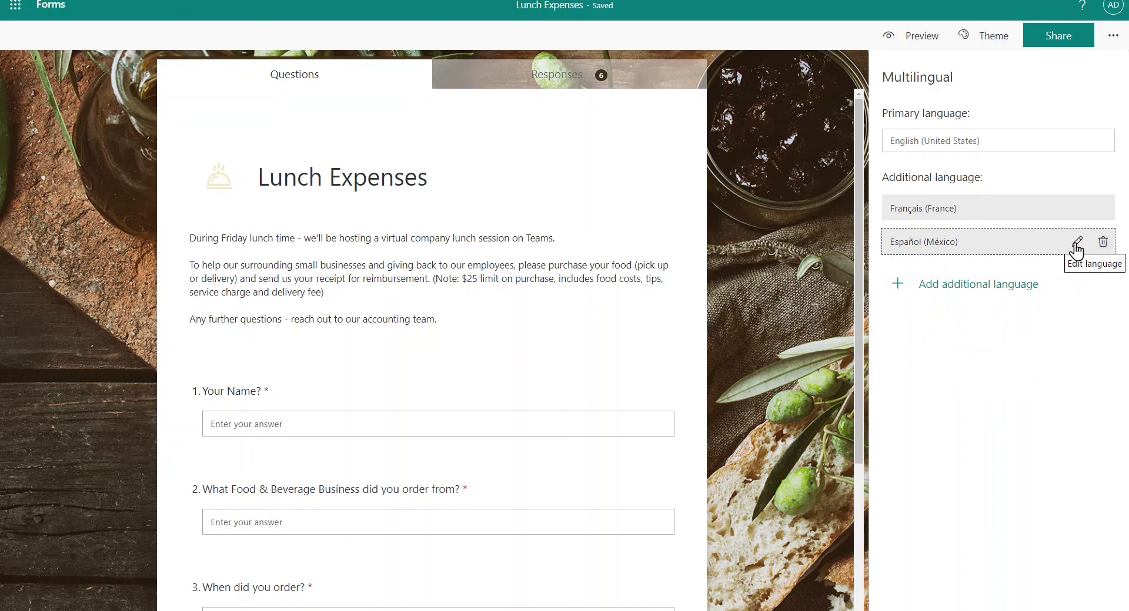
Step: Open the Español (México) translation page and expand questions 1–3 for translating
click(1076, 245)
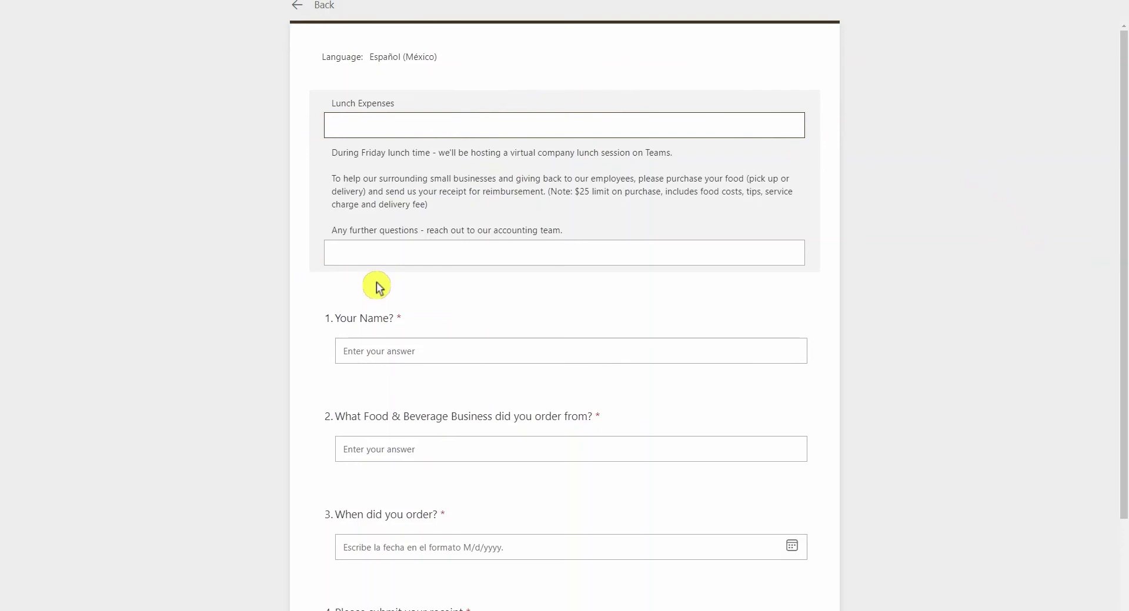
scroll(383, 265, down, 2)
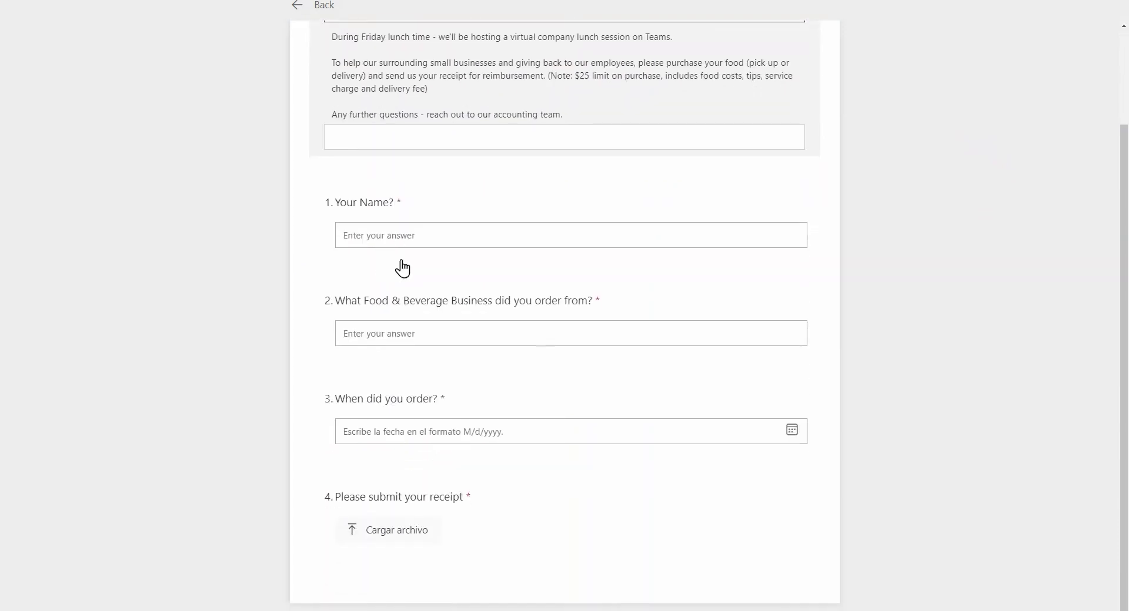
click(439, 244)
click(460, 329)
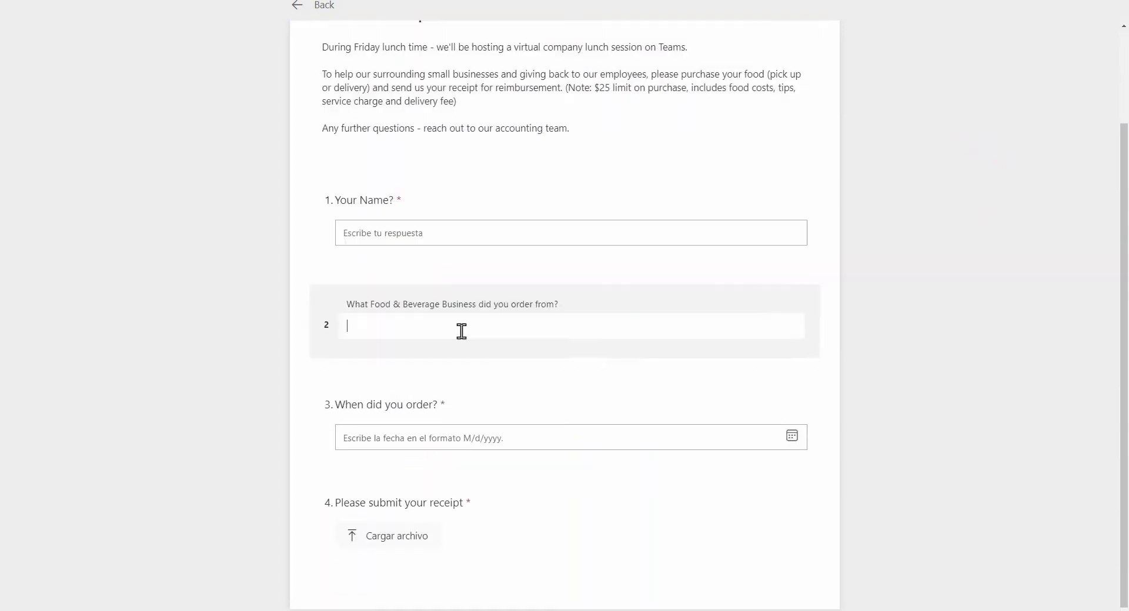
click(434, 438)
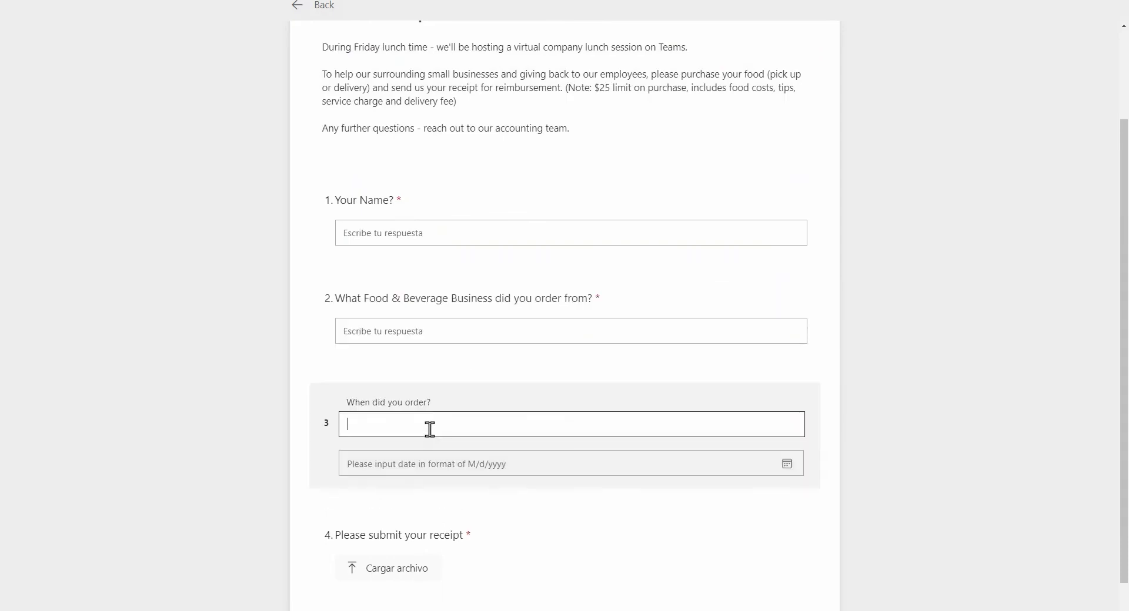
scroll(435, 289, up, 2)
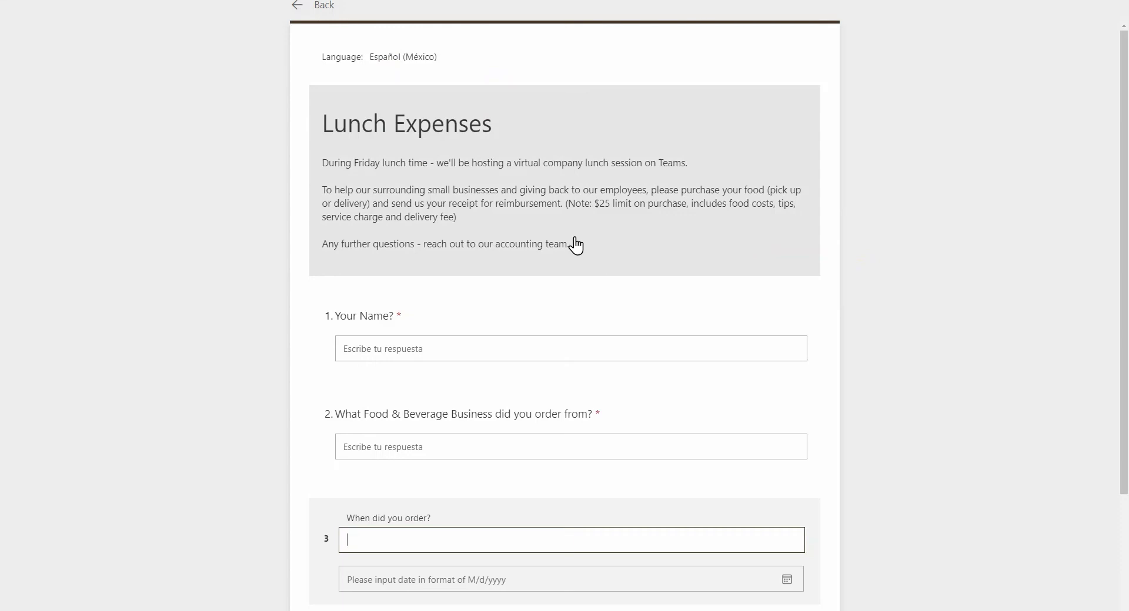
Step: Enter Spanish translations for the description and questions 1 through 4
scroll(575, 244, down, 1)
click(545, 191)
click(400, 63)
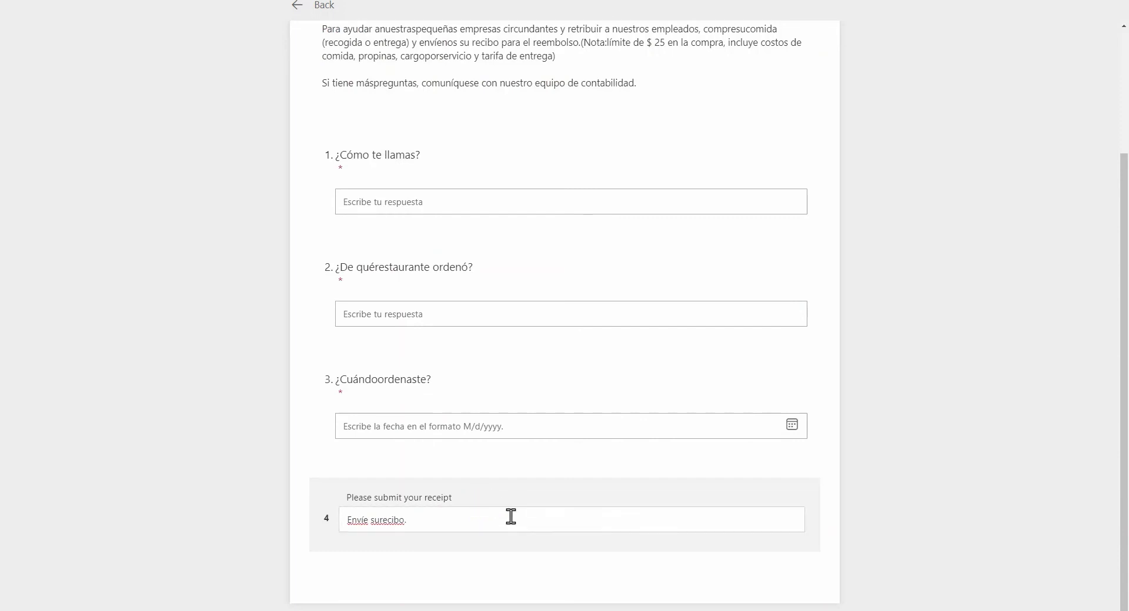
click(890, 466)
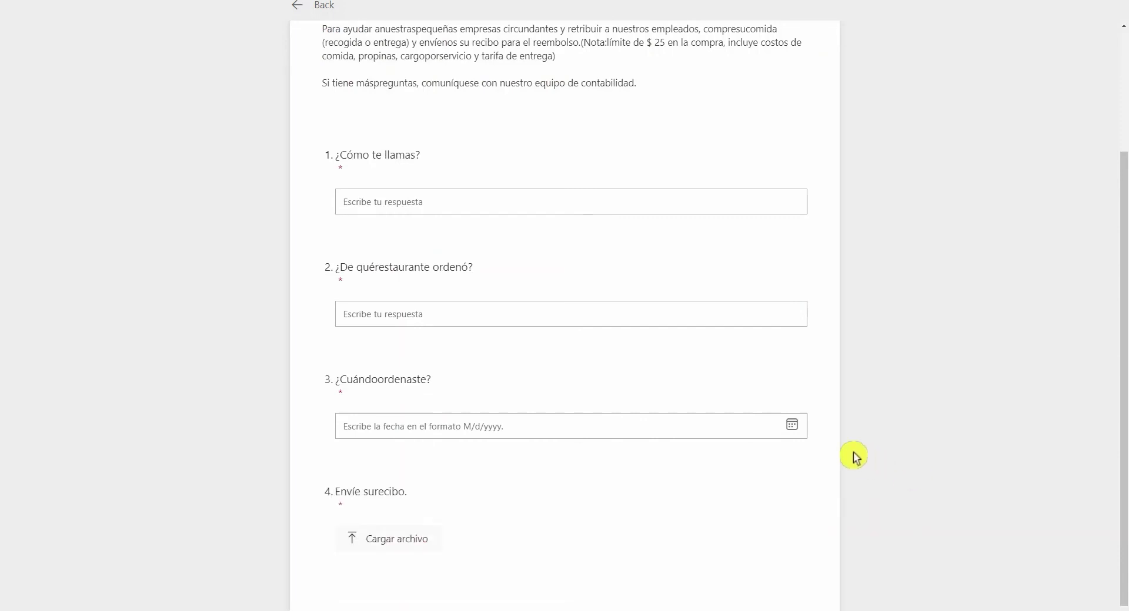
scroll(866, 464, up, 3)
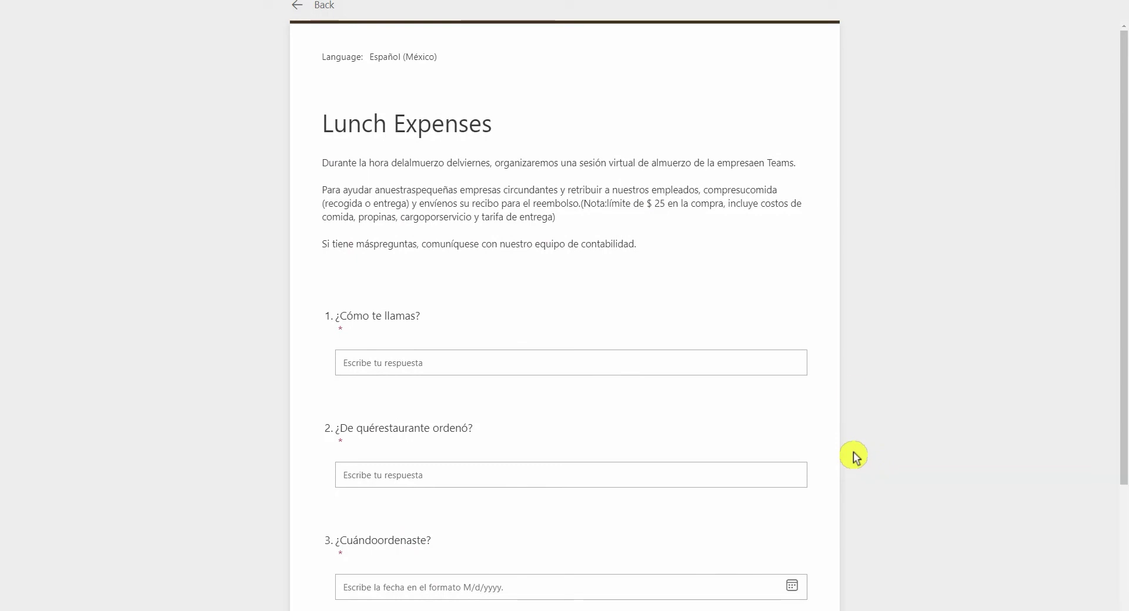
Step: Preview the Lunch Expenses form in Español (México), then return to the editor
click(322, 17)
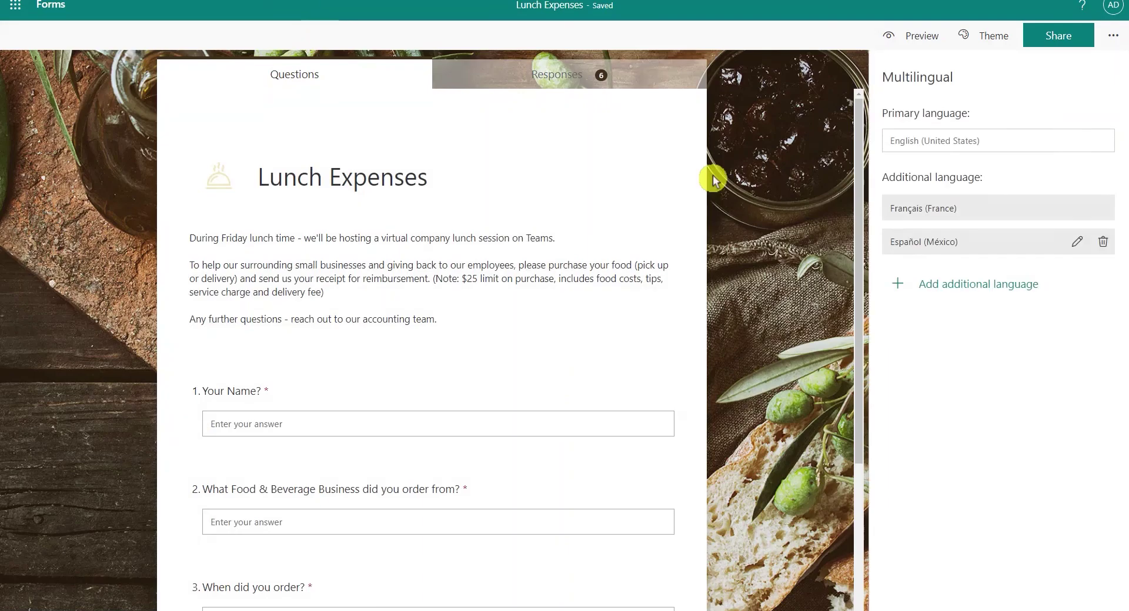
click(893, 40)
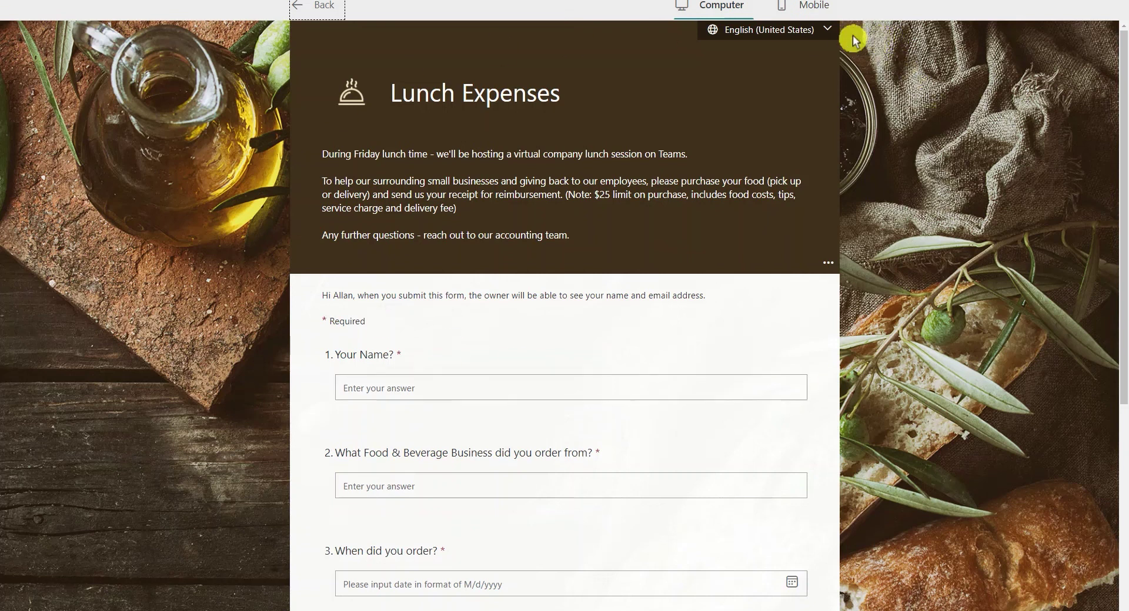
click(827, 31)
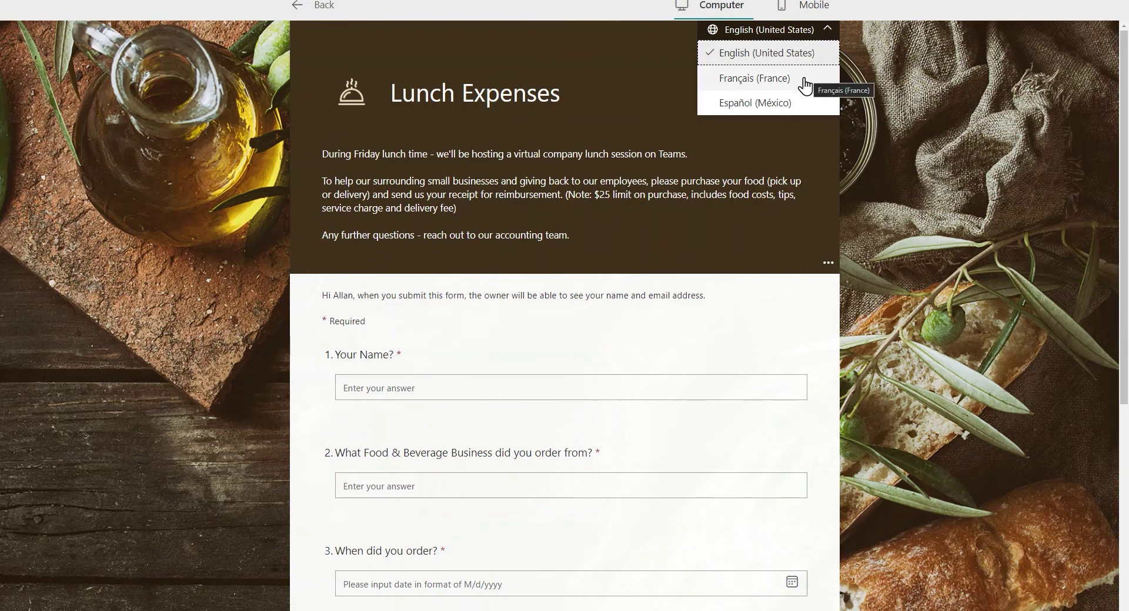
click(799, 104)
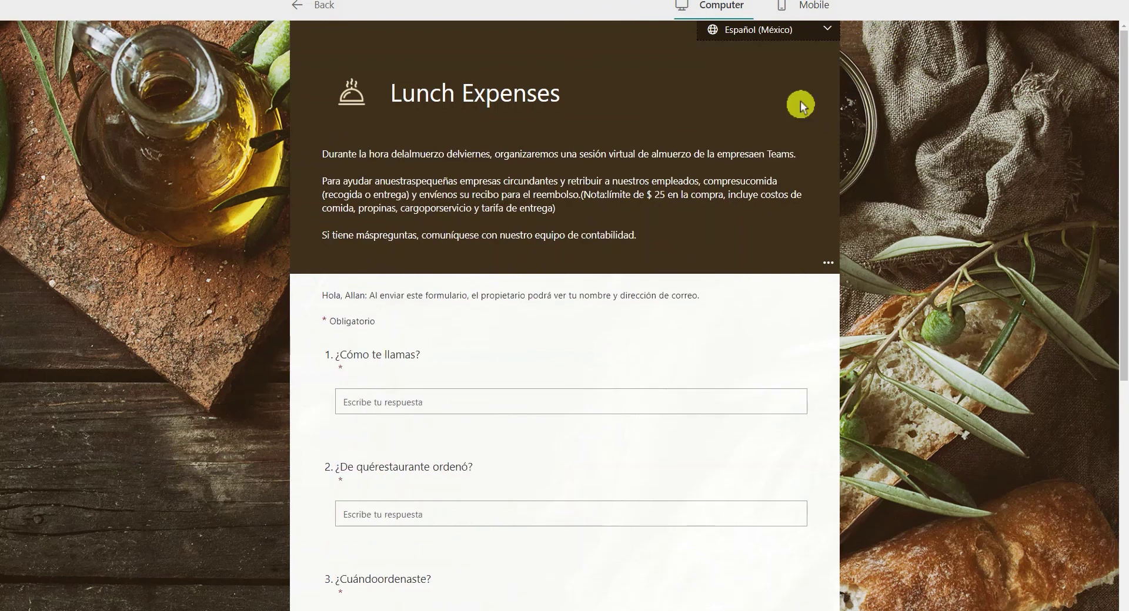
scroll(859, 319, down, 2)
scroll(852, 232, up, 2)
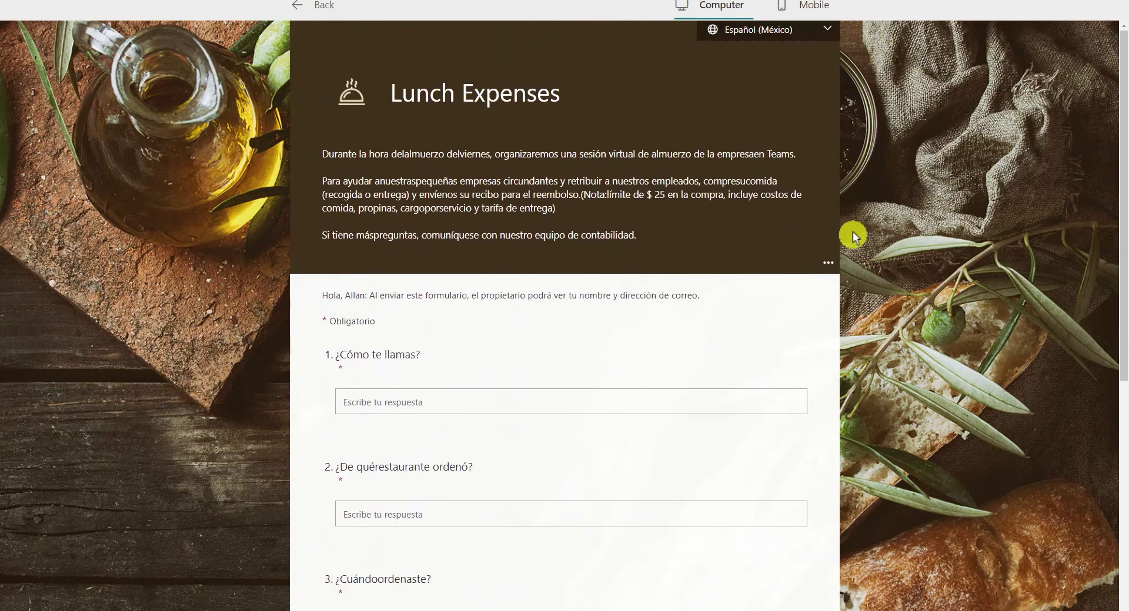
click(311, 16)
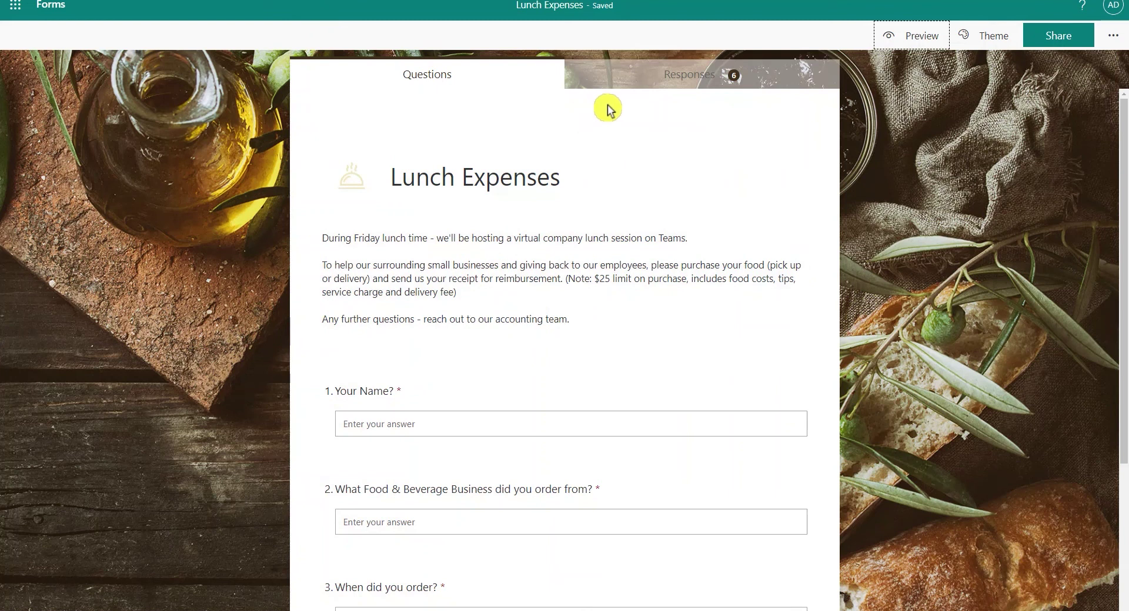
Step: Show all 6 question 1 responses with each respondent's language in Responses
click(668, 88)
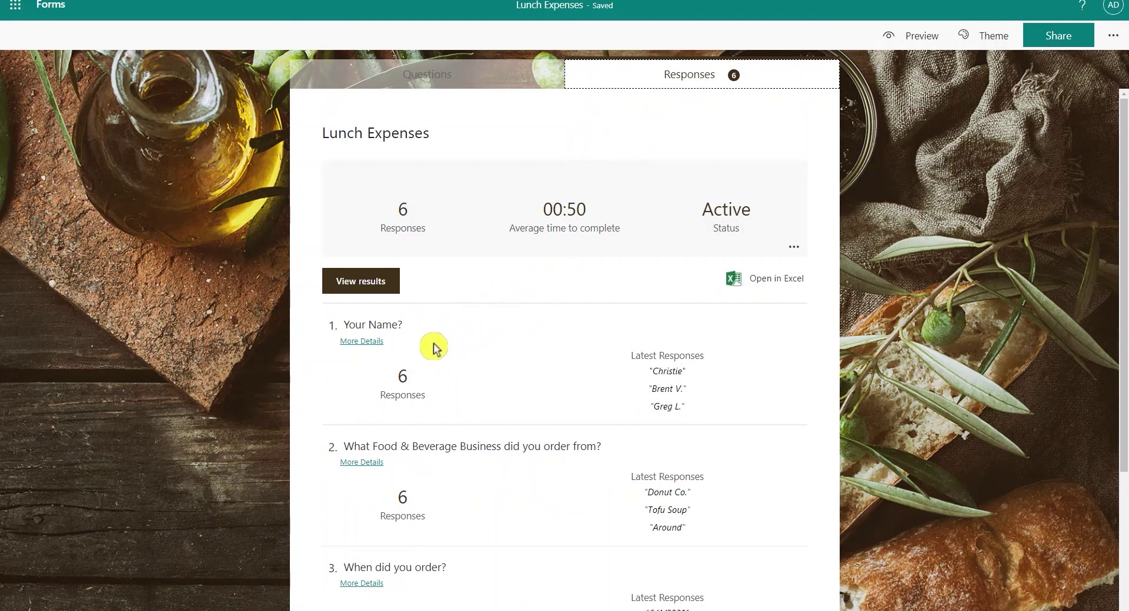
click(369, 349)
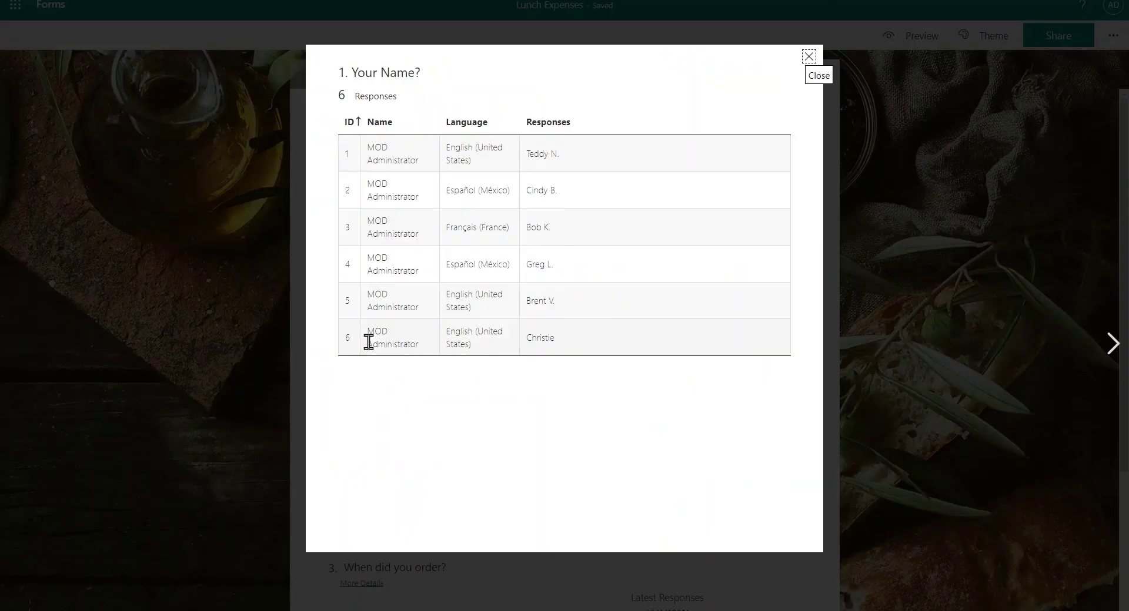